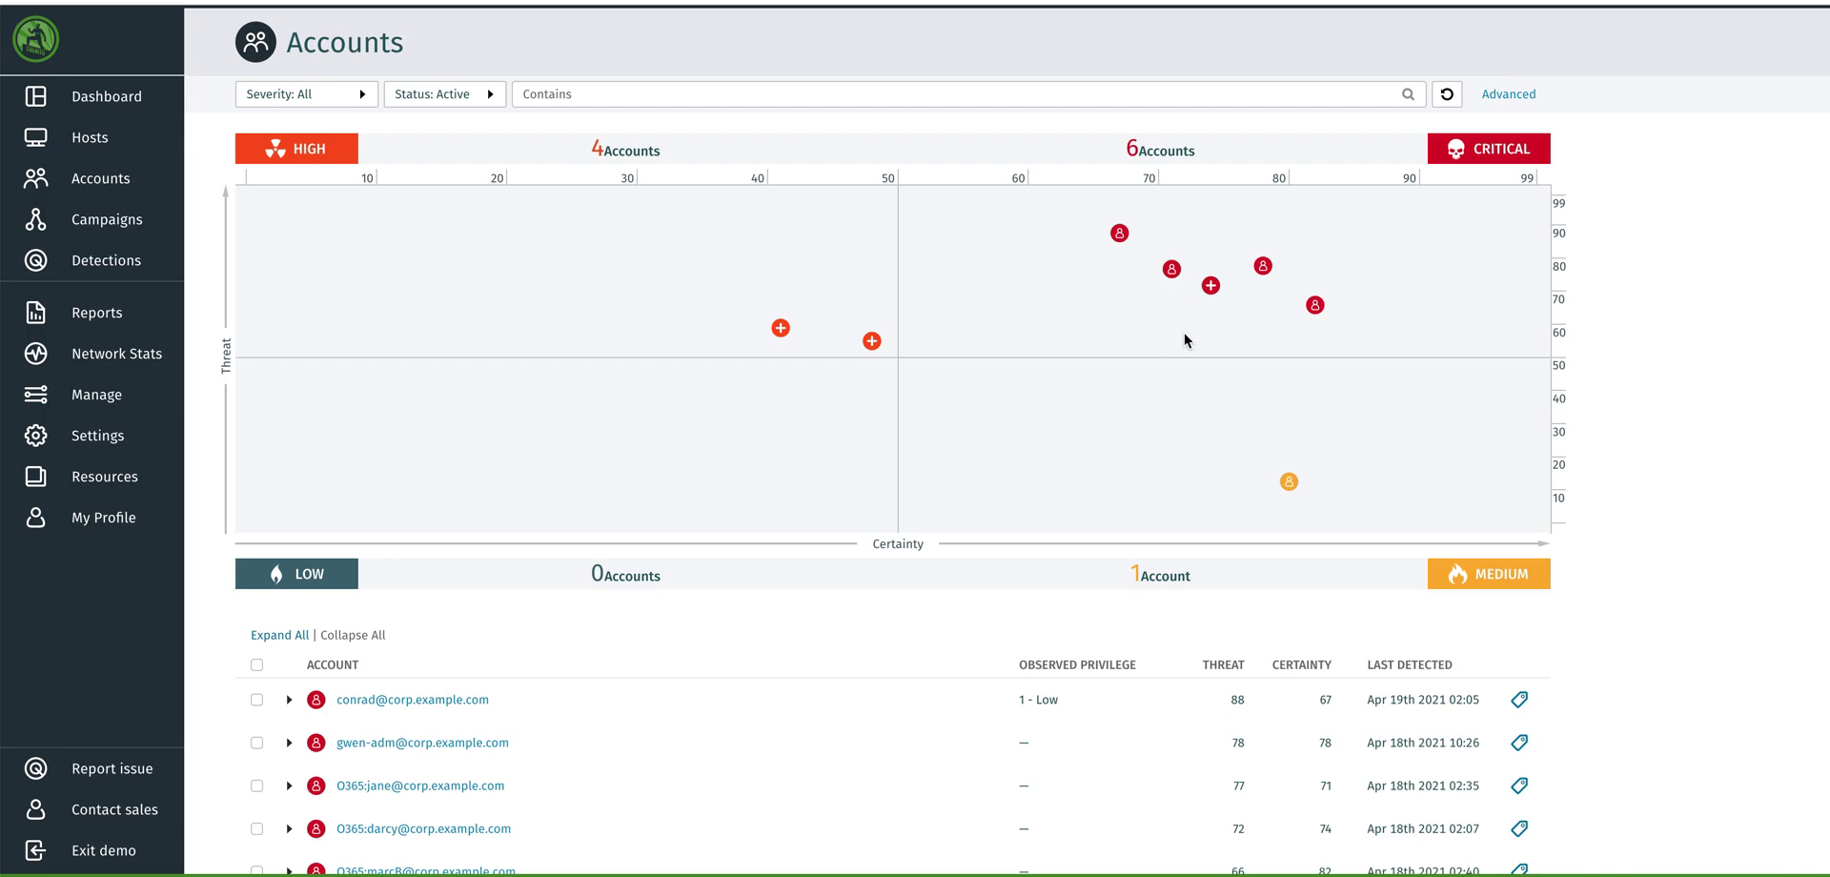
double_click(1502, 149)
left_click(326, 152)
double_click(226, 354)
left_click(881, 554)
double_click(226, 355)
left_click(903, 554)
left_click(482, 702)
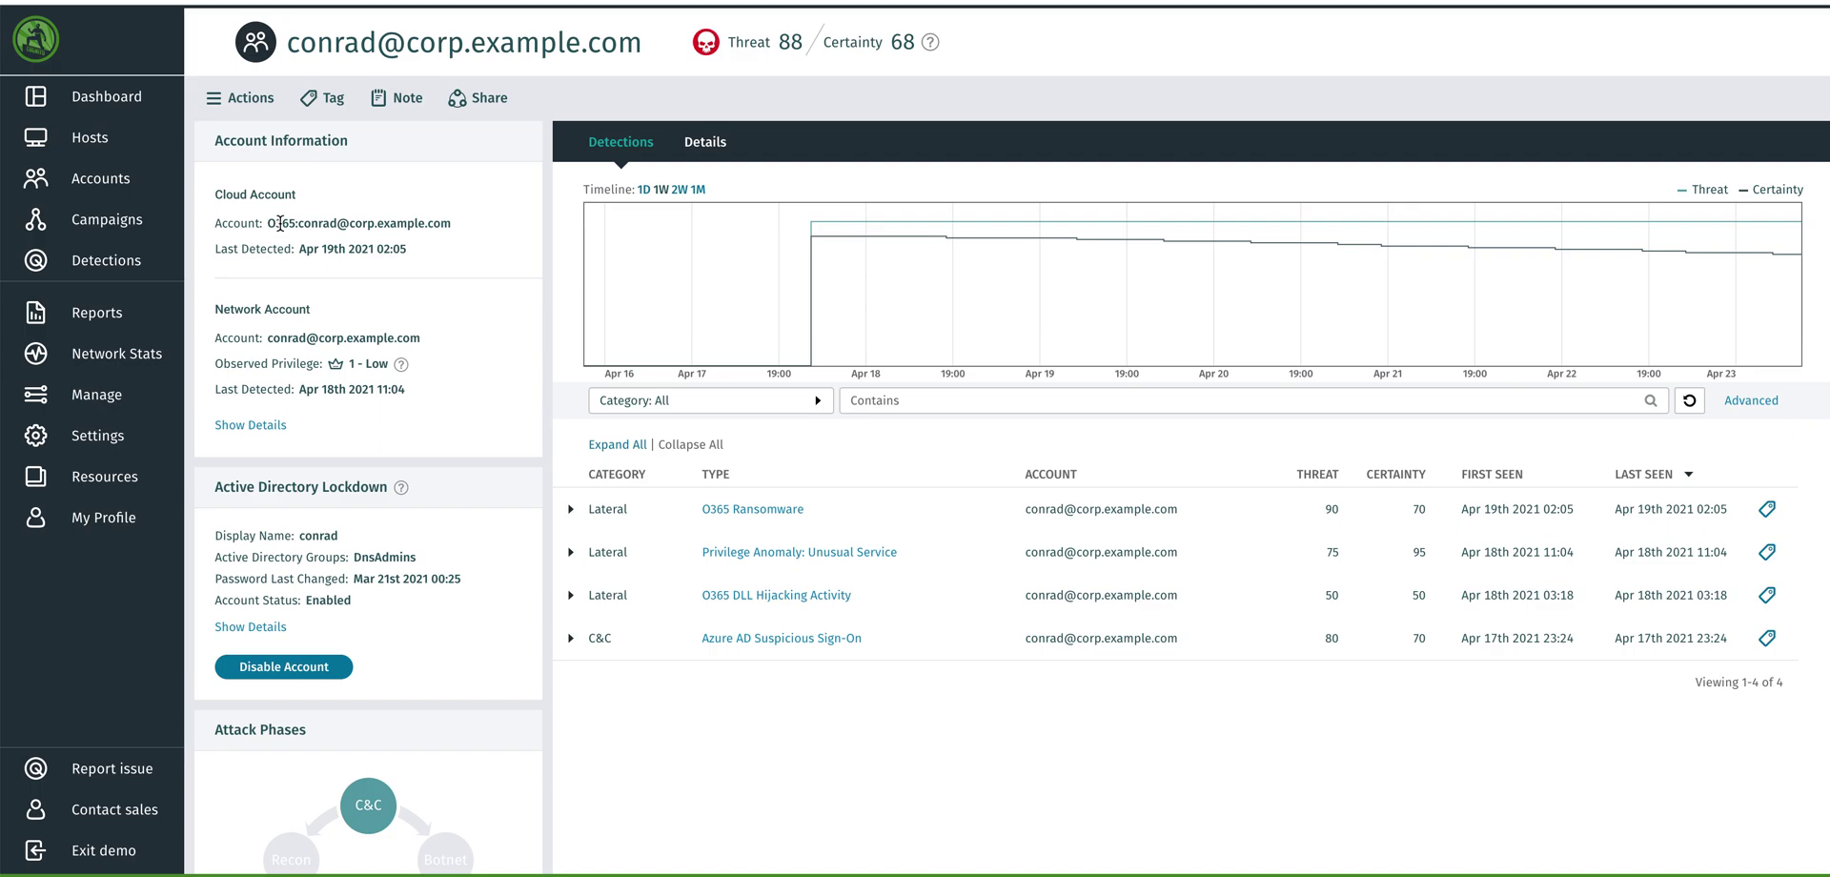
Step: Highlight conrad's cloud and network account names and the user name in the title
left_click_drag(267, 223, 449, 224)
left_click(464, 226)
left_click_drag(268, 338, 428, 341)
double_click(360, 47)
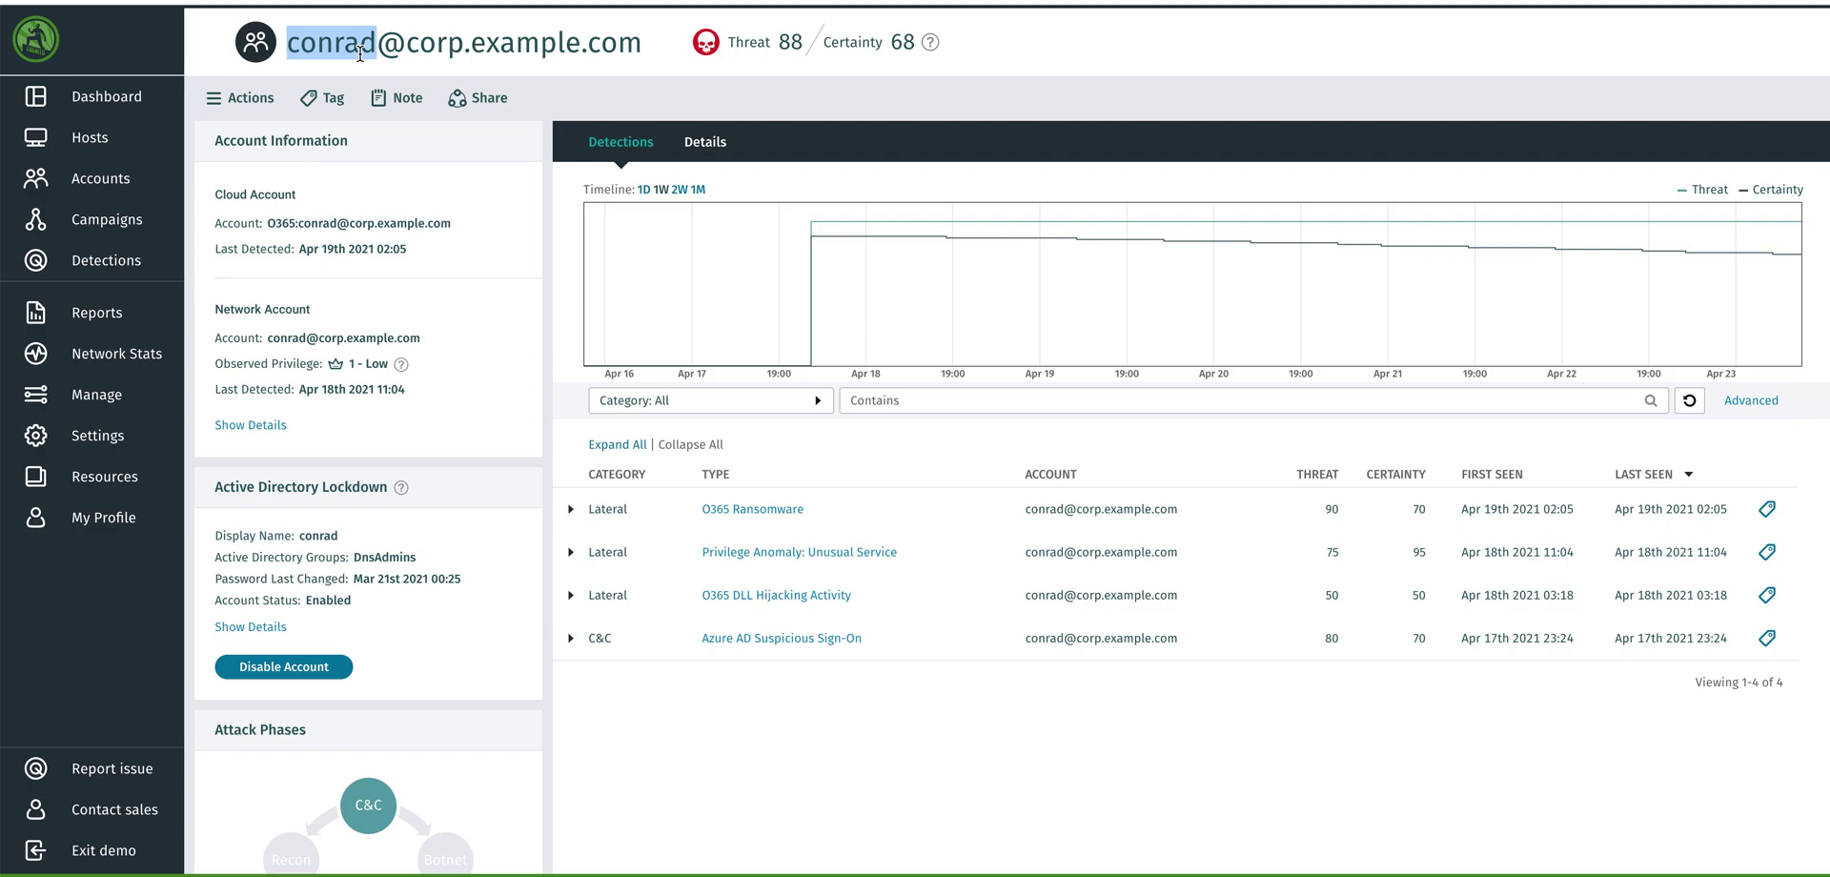
left_click(555, 447)
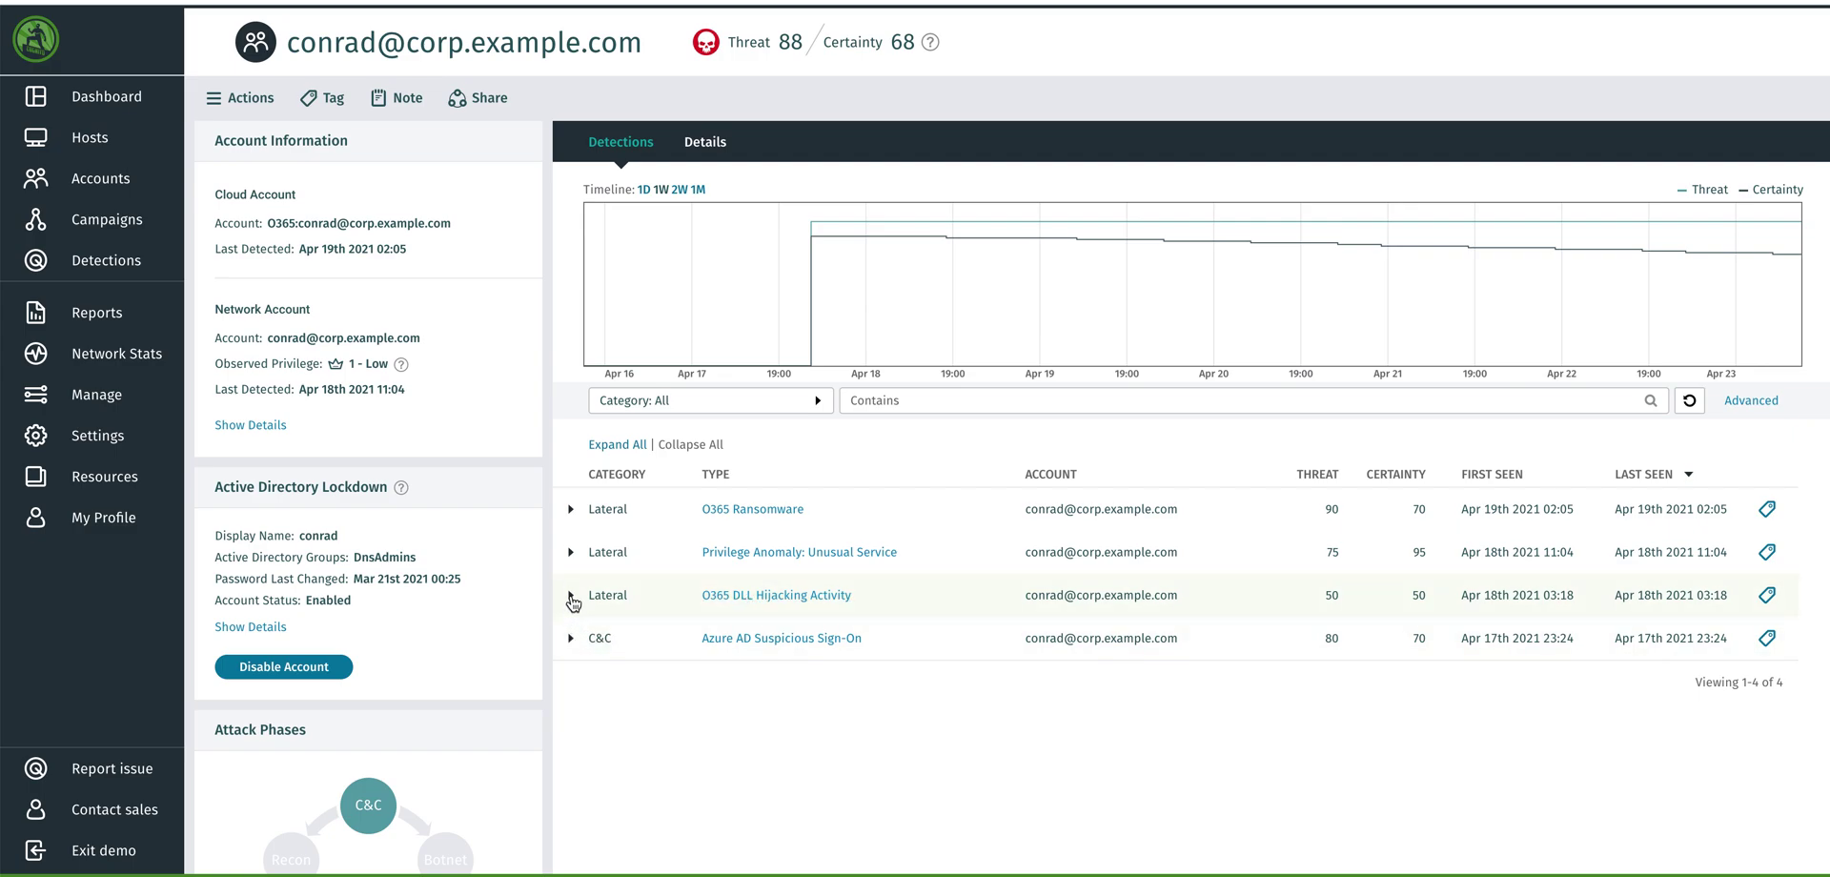
left_click(571, 596)
Step: Expand the Privilege Anomaly: Unusual Service detection and follow it to host conrad-t480
scroll(573, 602, "down", 1)
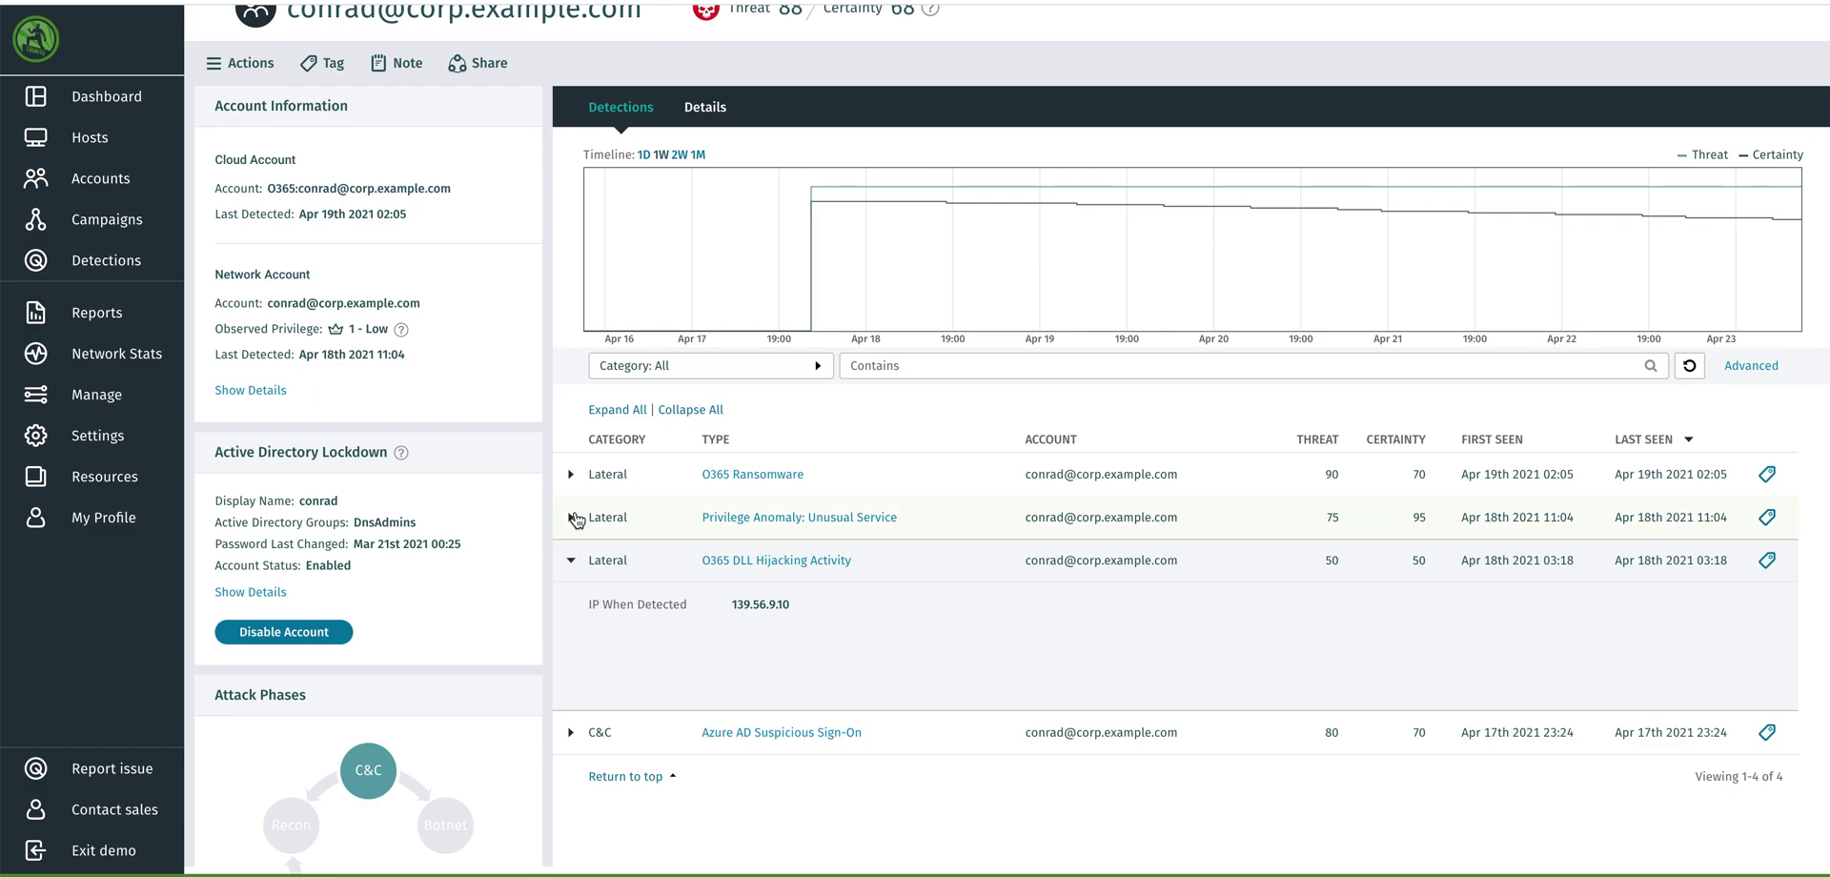
left_click(572, 519)
scroll(573, 521, "down", 2)
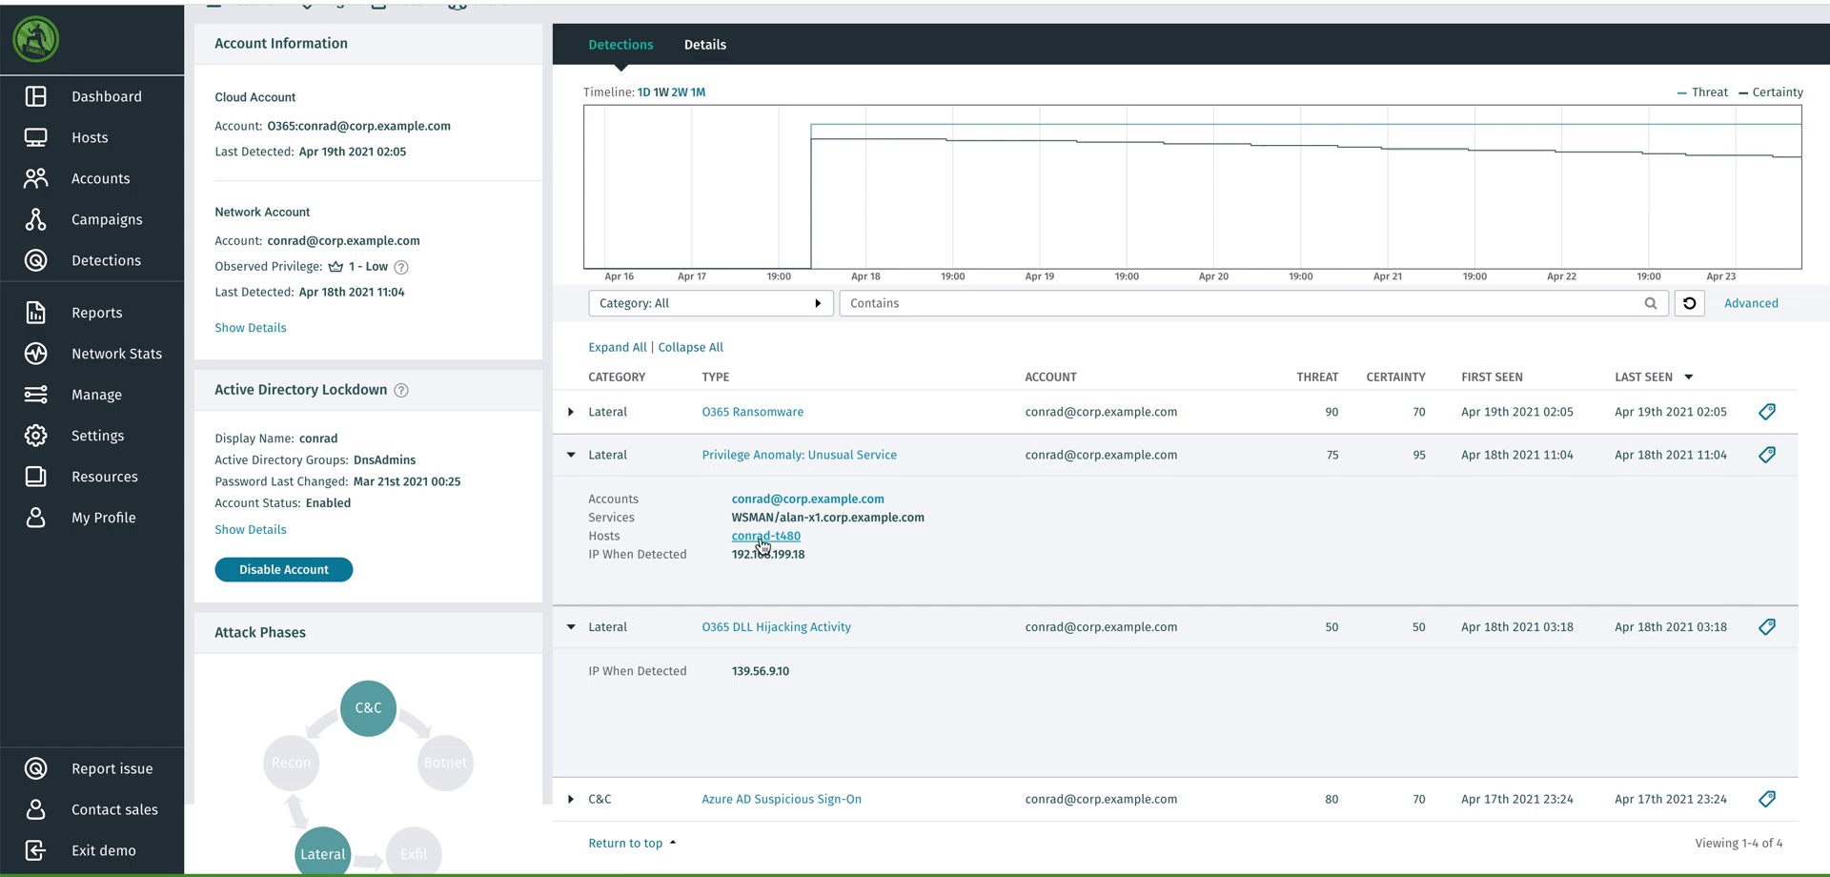
left_click(763, 538)
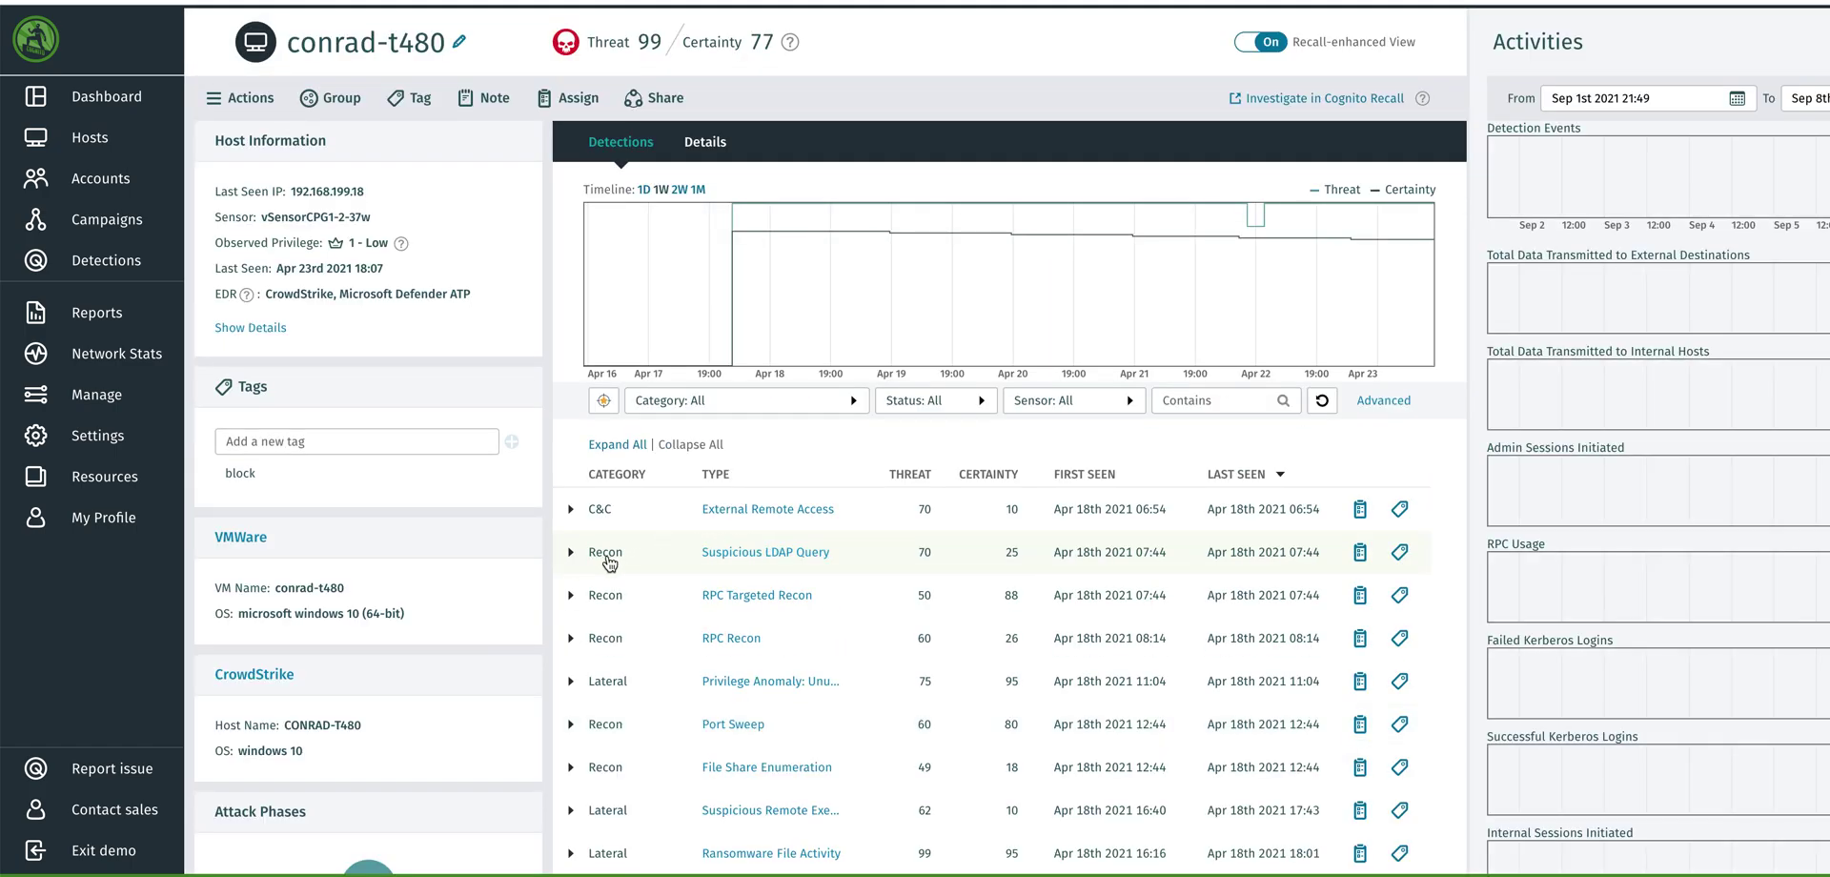
Step: Expand the Suspicious LDAP Query and RPC Recon detections on conrad-t480's host page
left_click(571, 553)
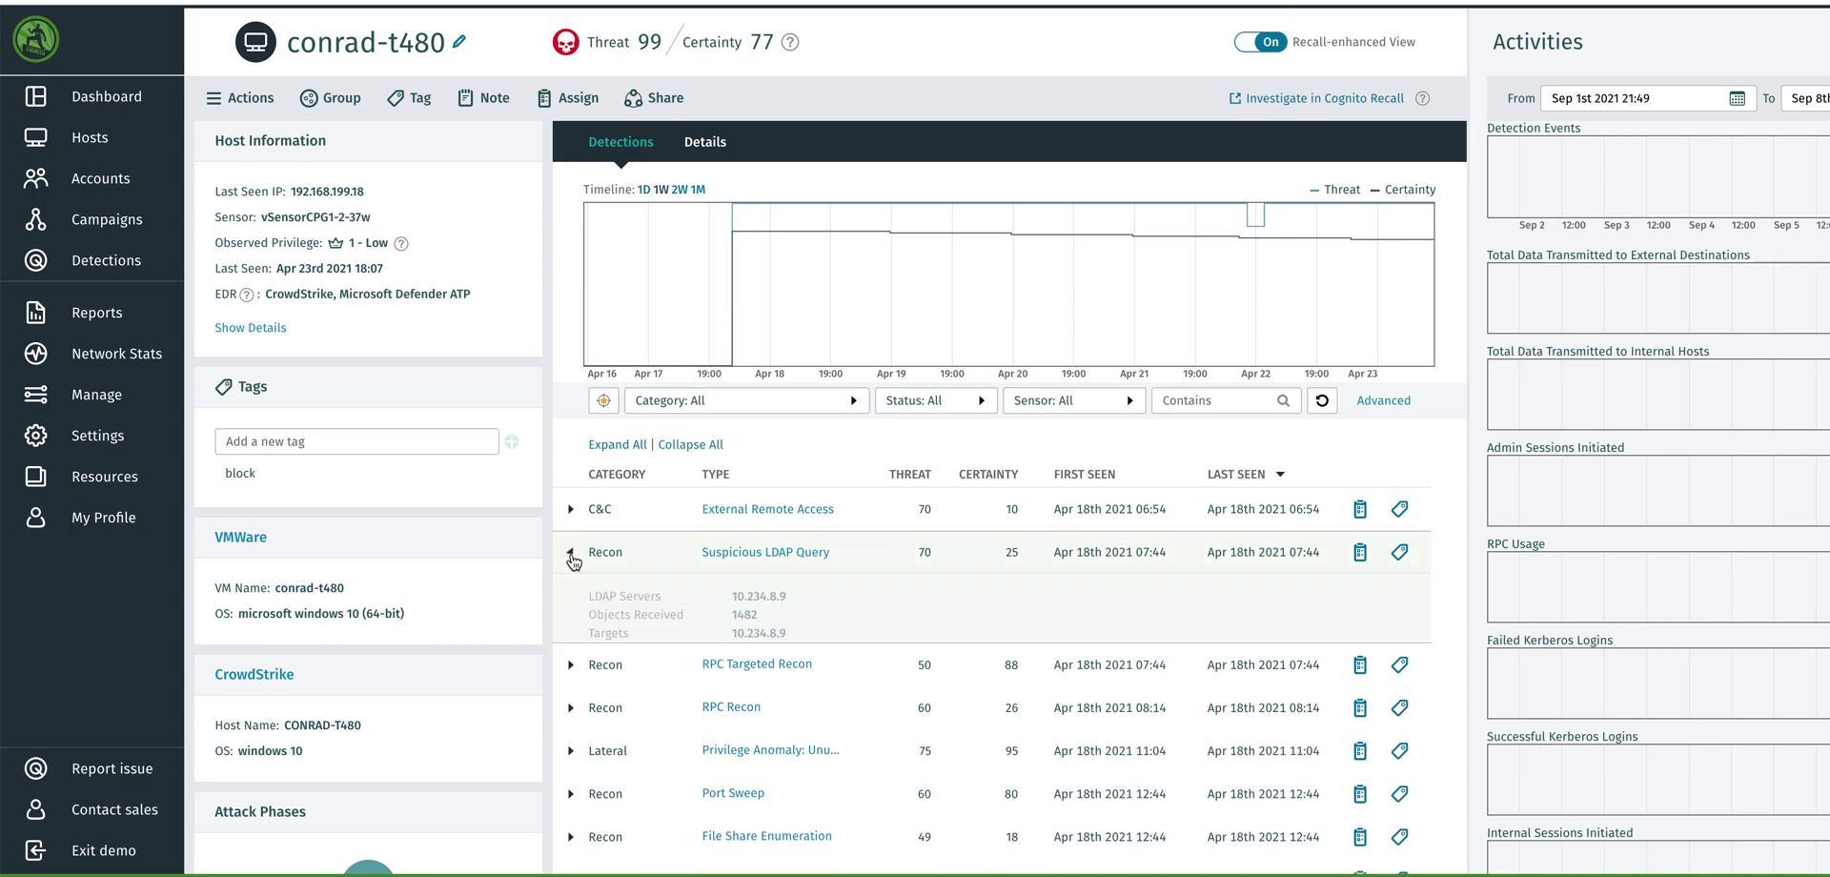
scroll(573, 561, "down", 1)
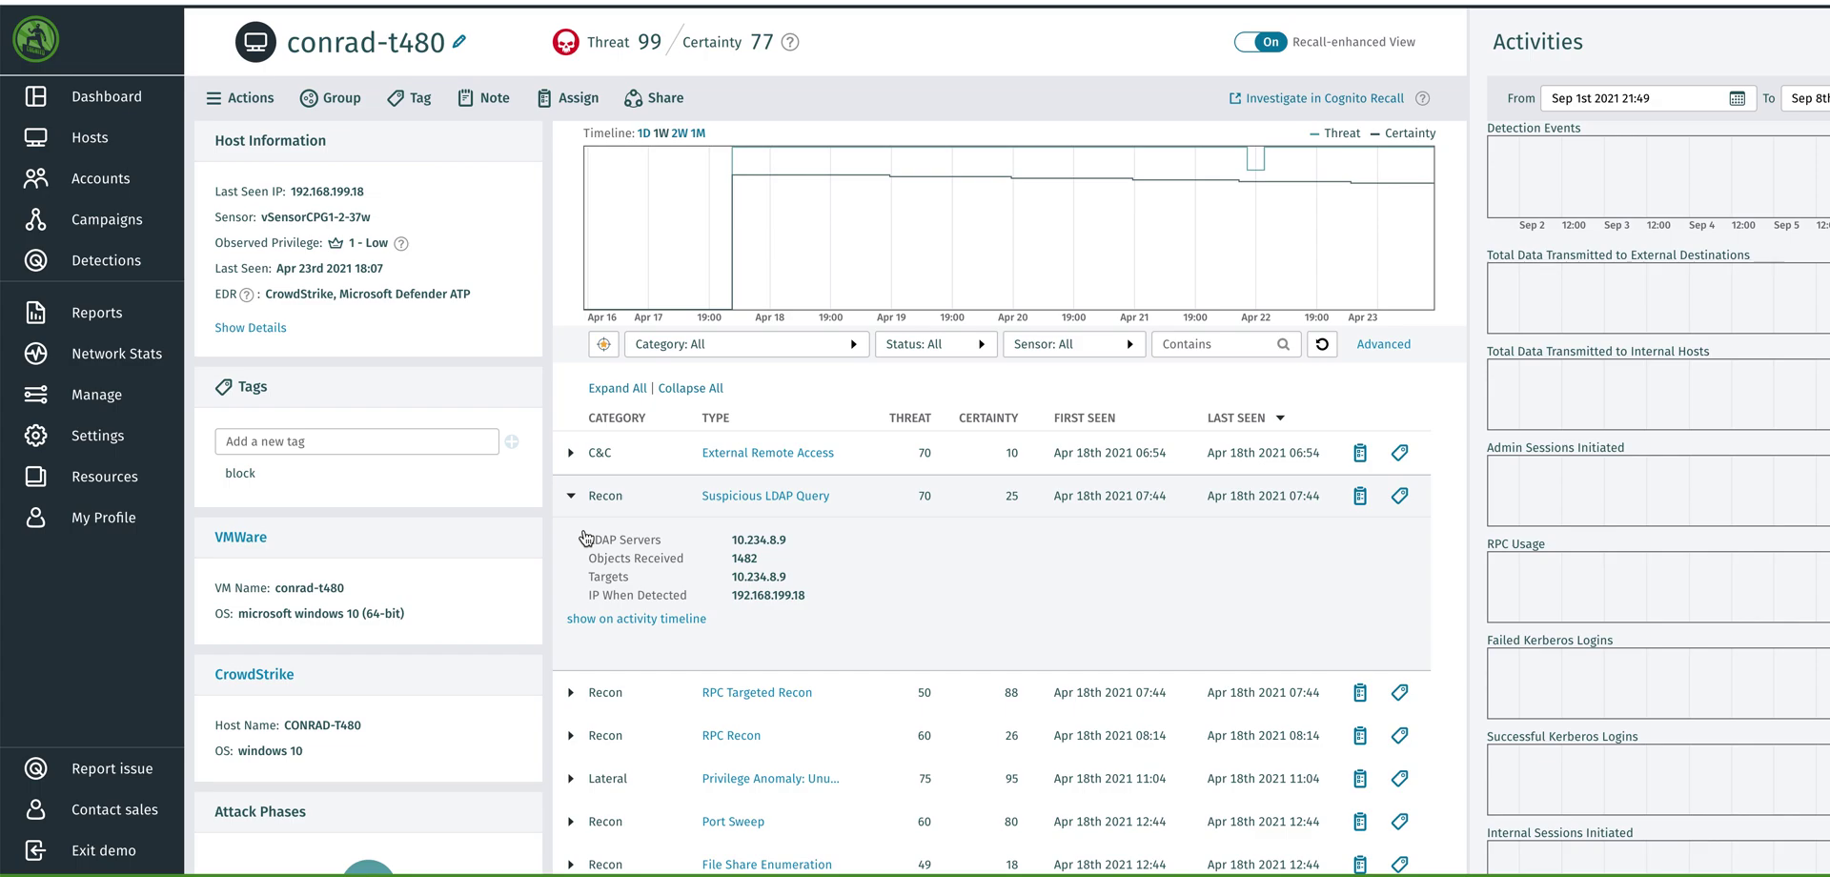
scroll(585, 538, "down", 1)
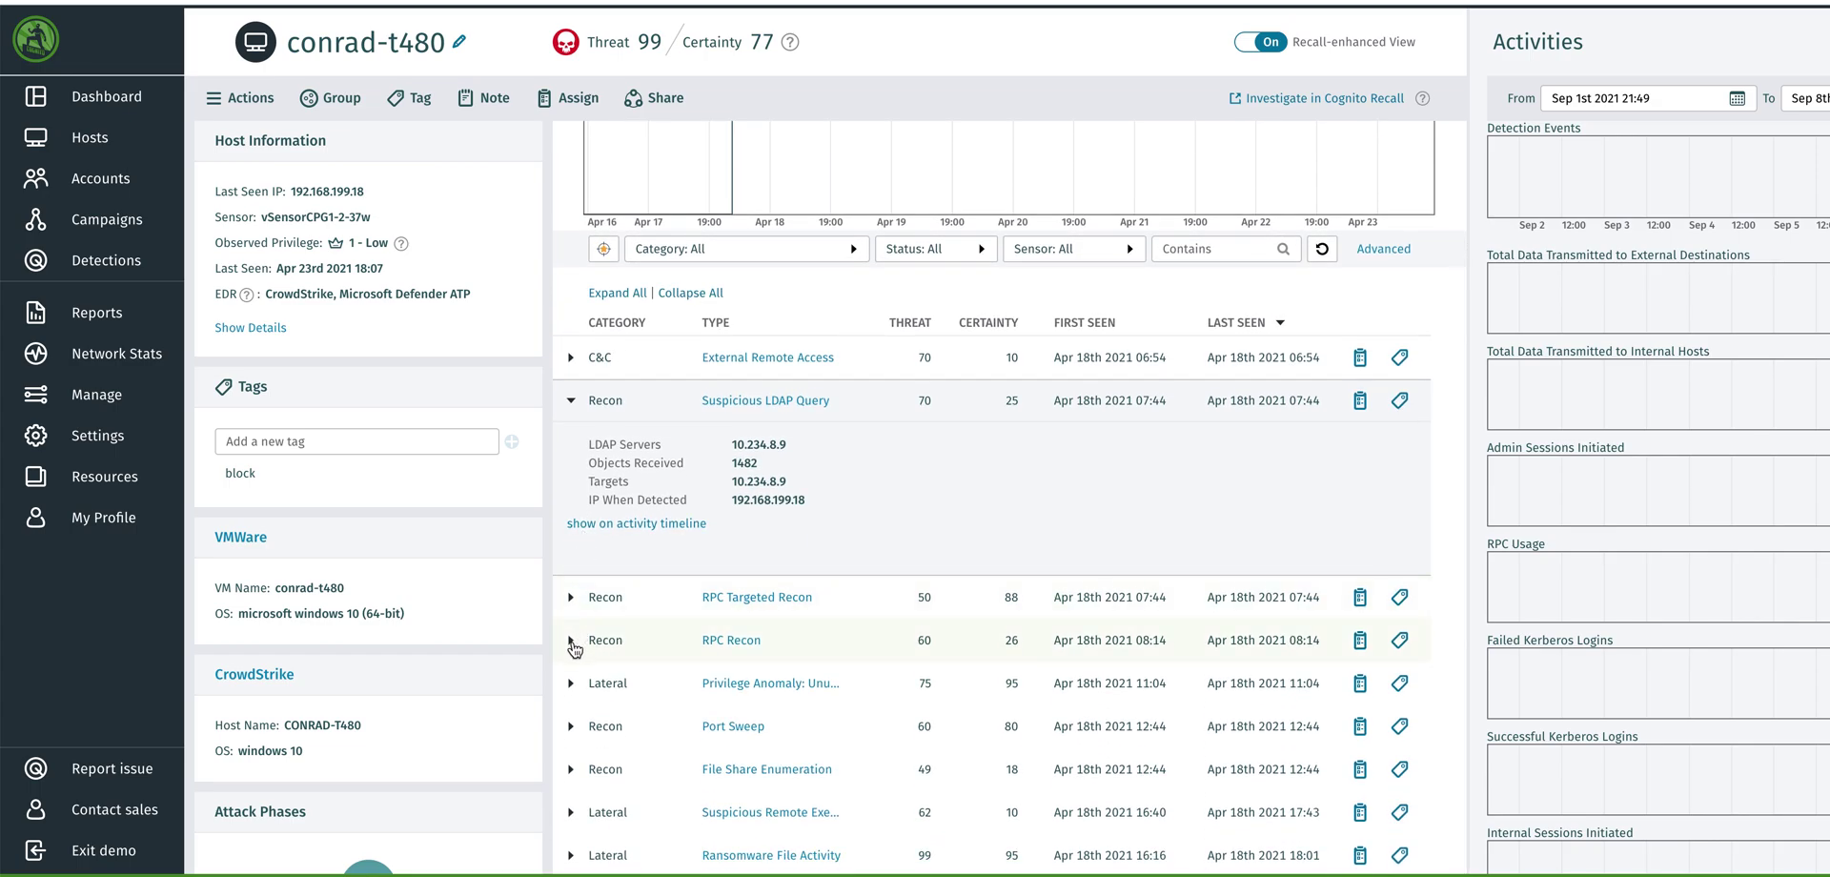
left_click(571, 640)
Step: Highlight the 300 calls made value in the RPC Recon details
scroll(710, 672, "down", 1)
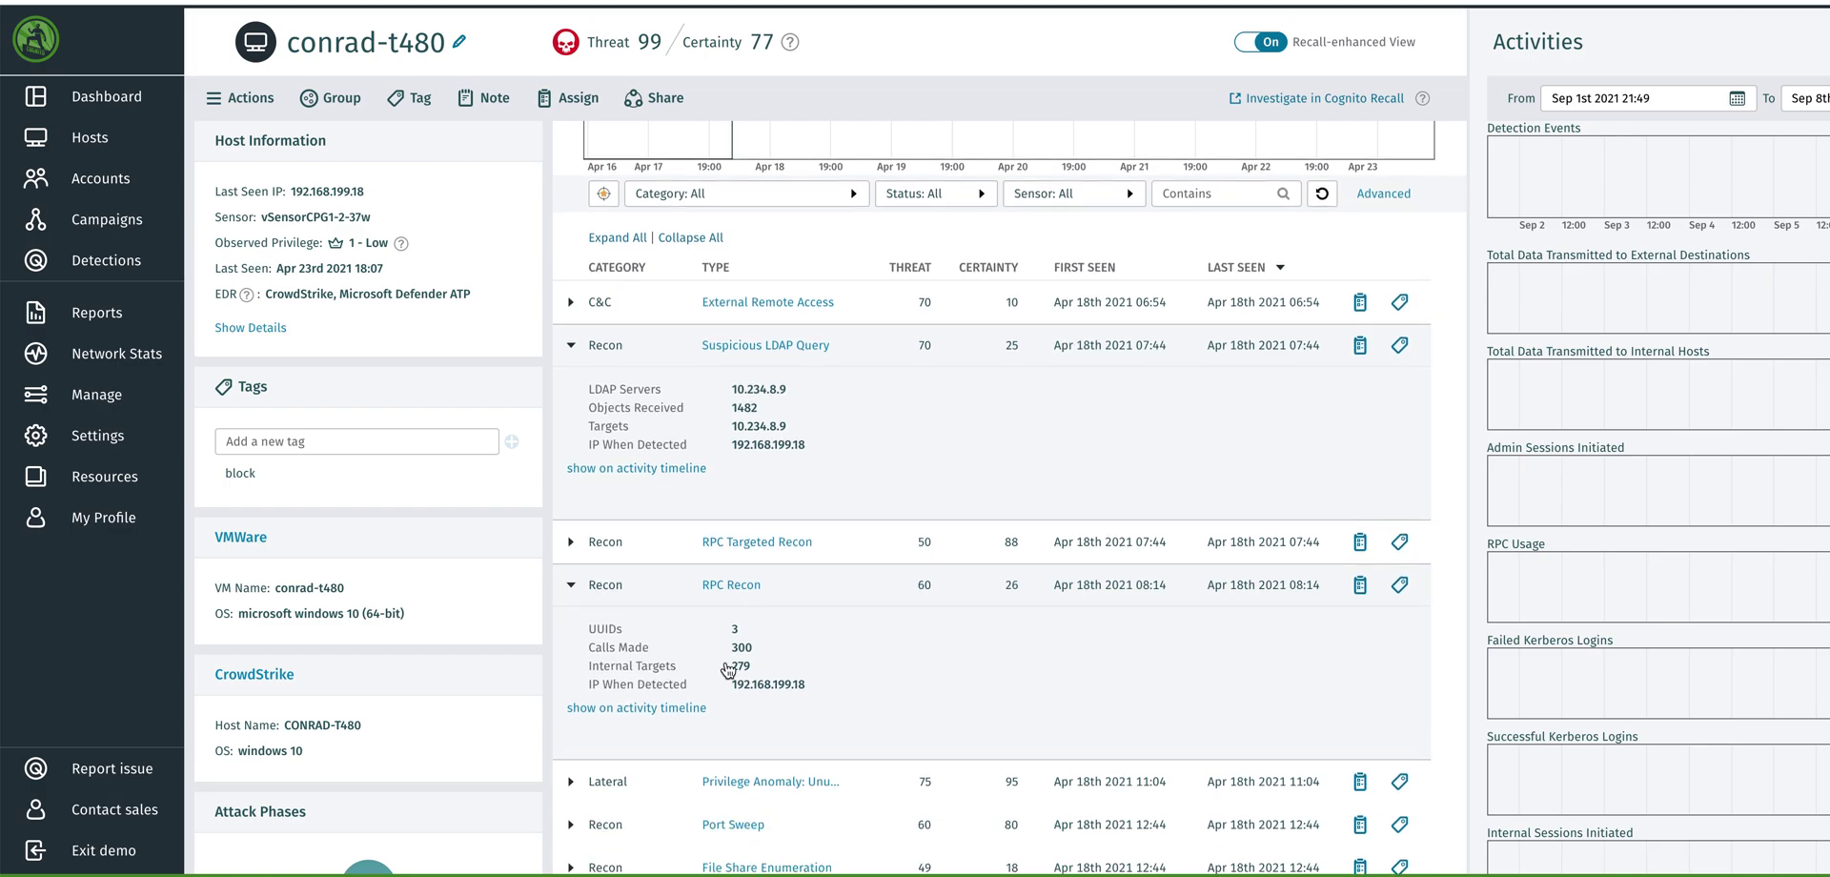
double_click(742, 650)
scroll(725, 658, "down", 1)
scroll(629, 610, "down", 1)
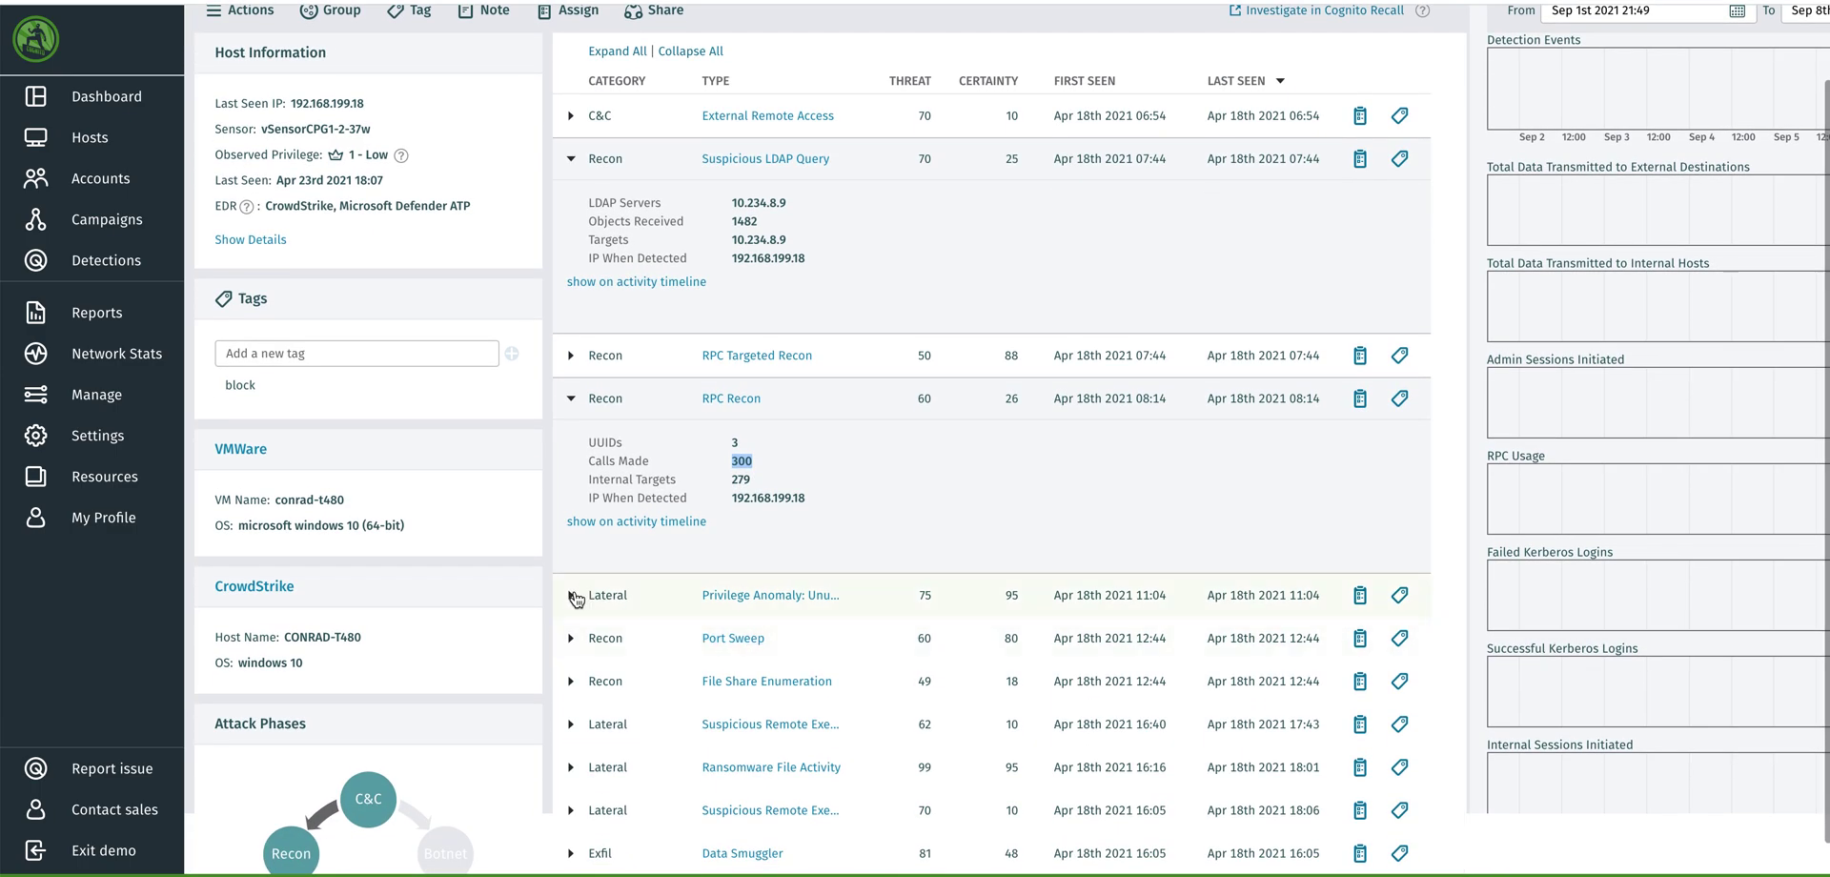
Step: Expand the lateral Privilege Anomaly detection and highlight service host alan-x1.corp.example.com
left_click(572, 596)
scroll(667, 620, "down", 1)
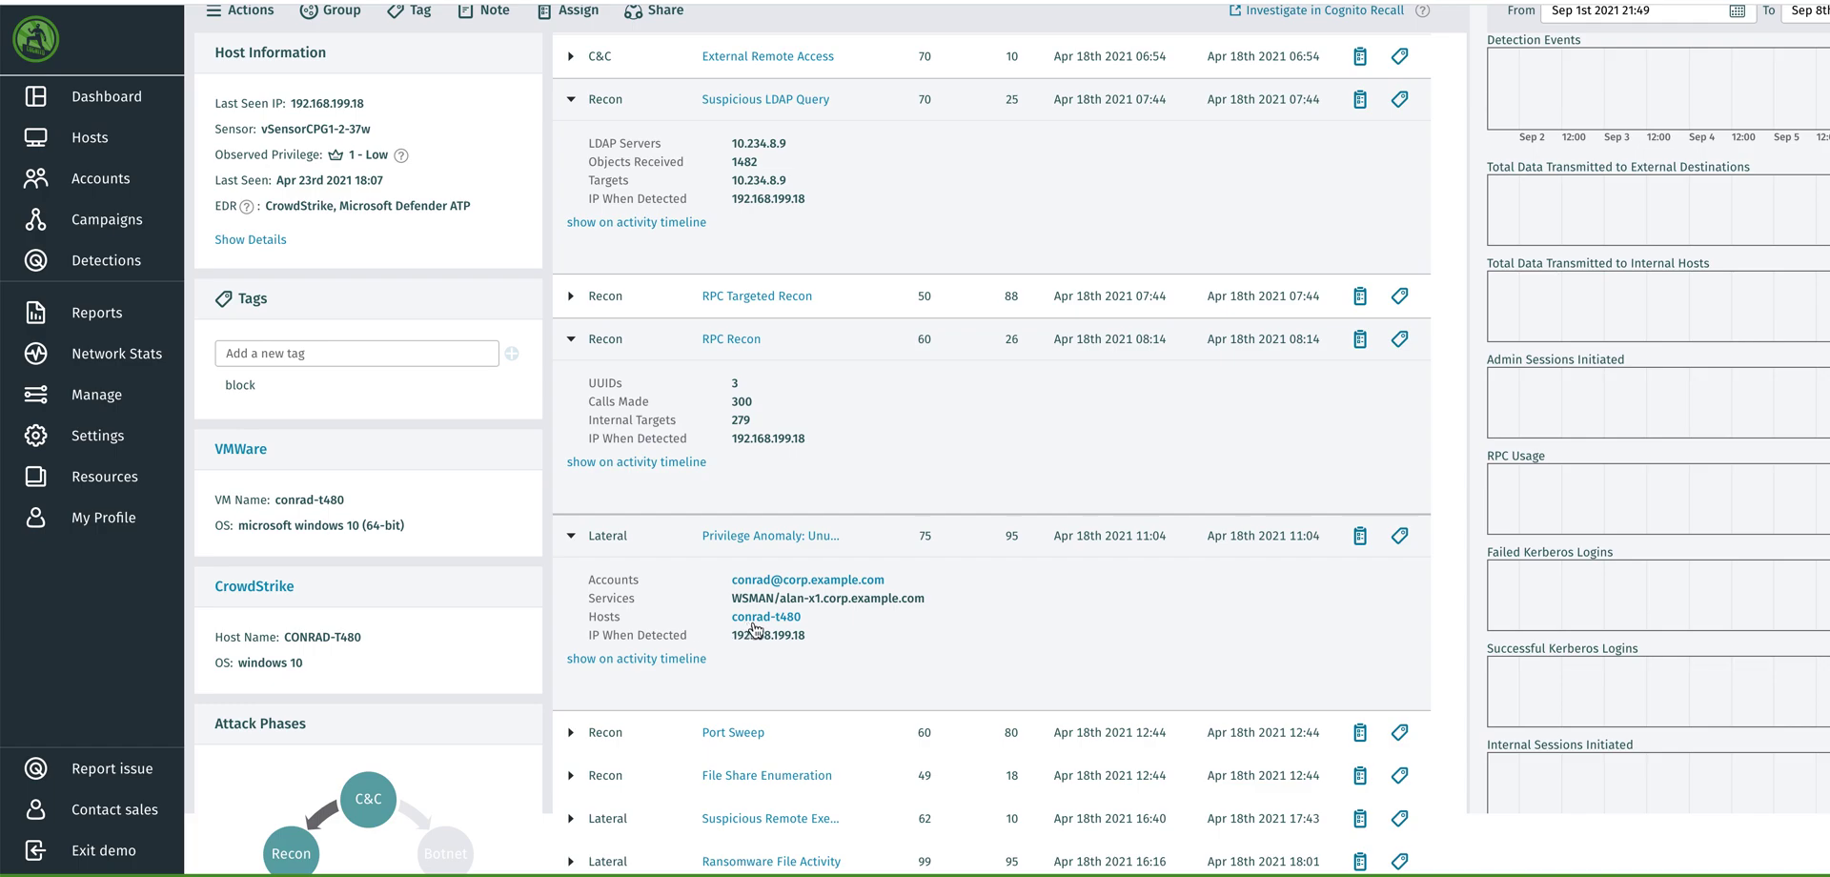
left_click_drag(781, 604, 922, 605)
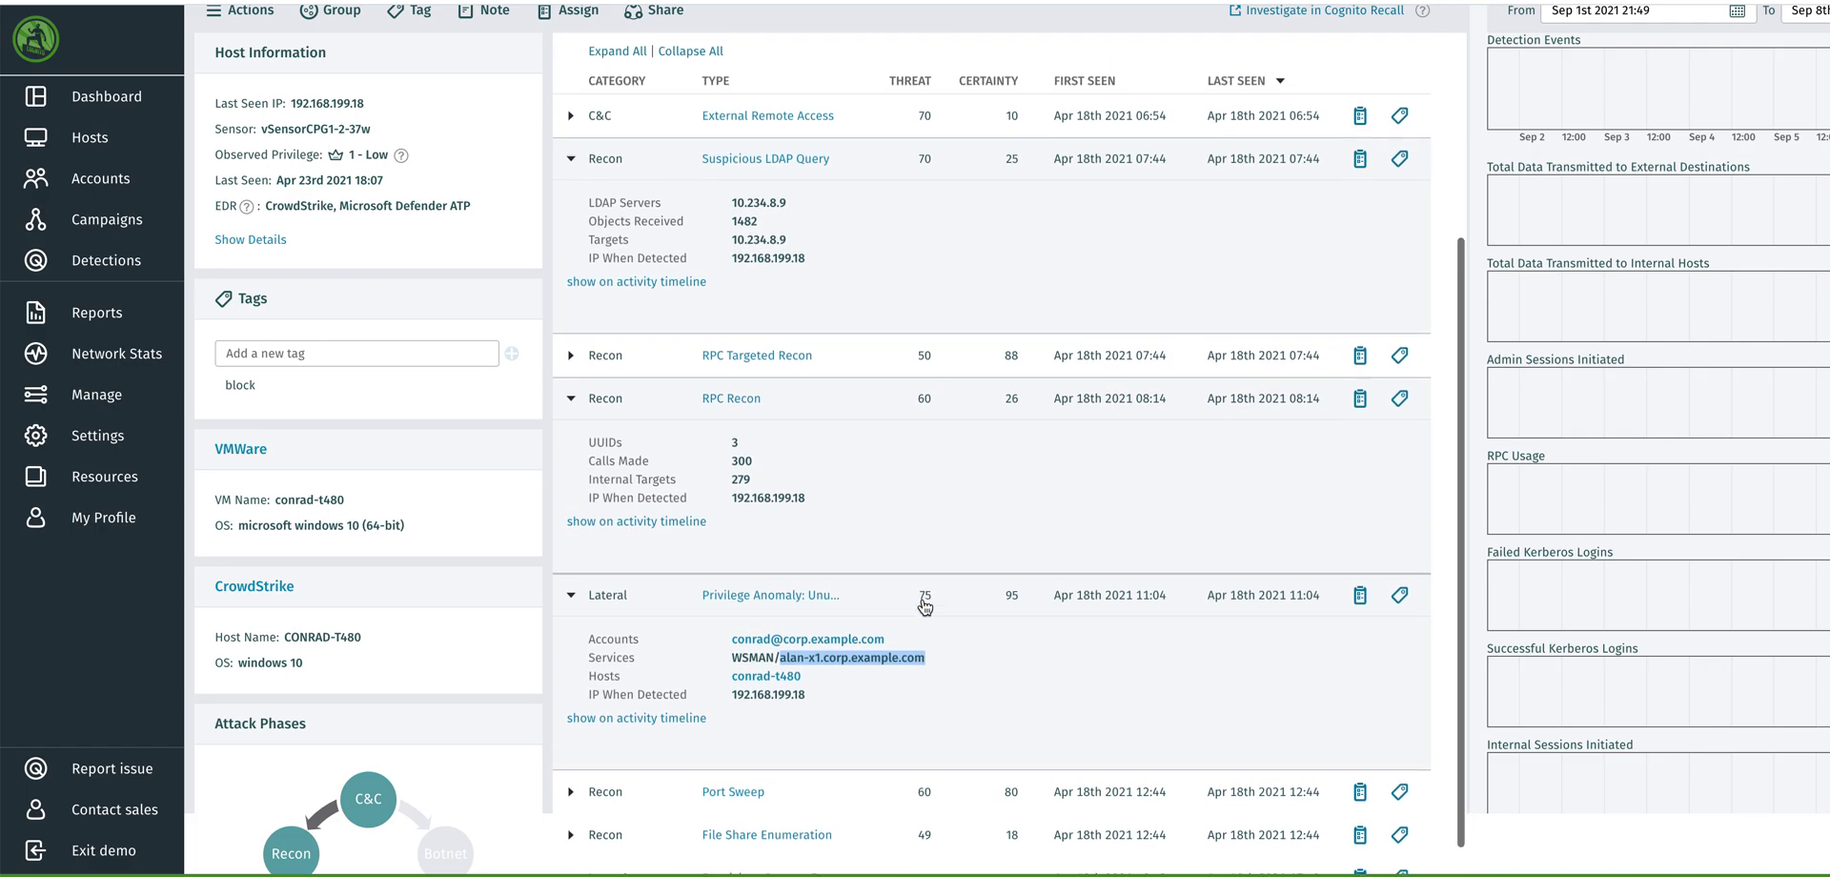
Step: Collapse all of conrad-t480's detections back into a compact list
scroll(924, 533, "up", 2)
left_click(882, 361)
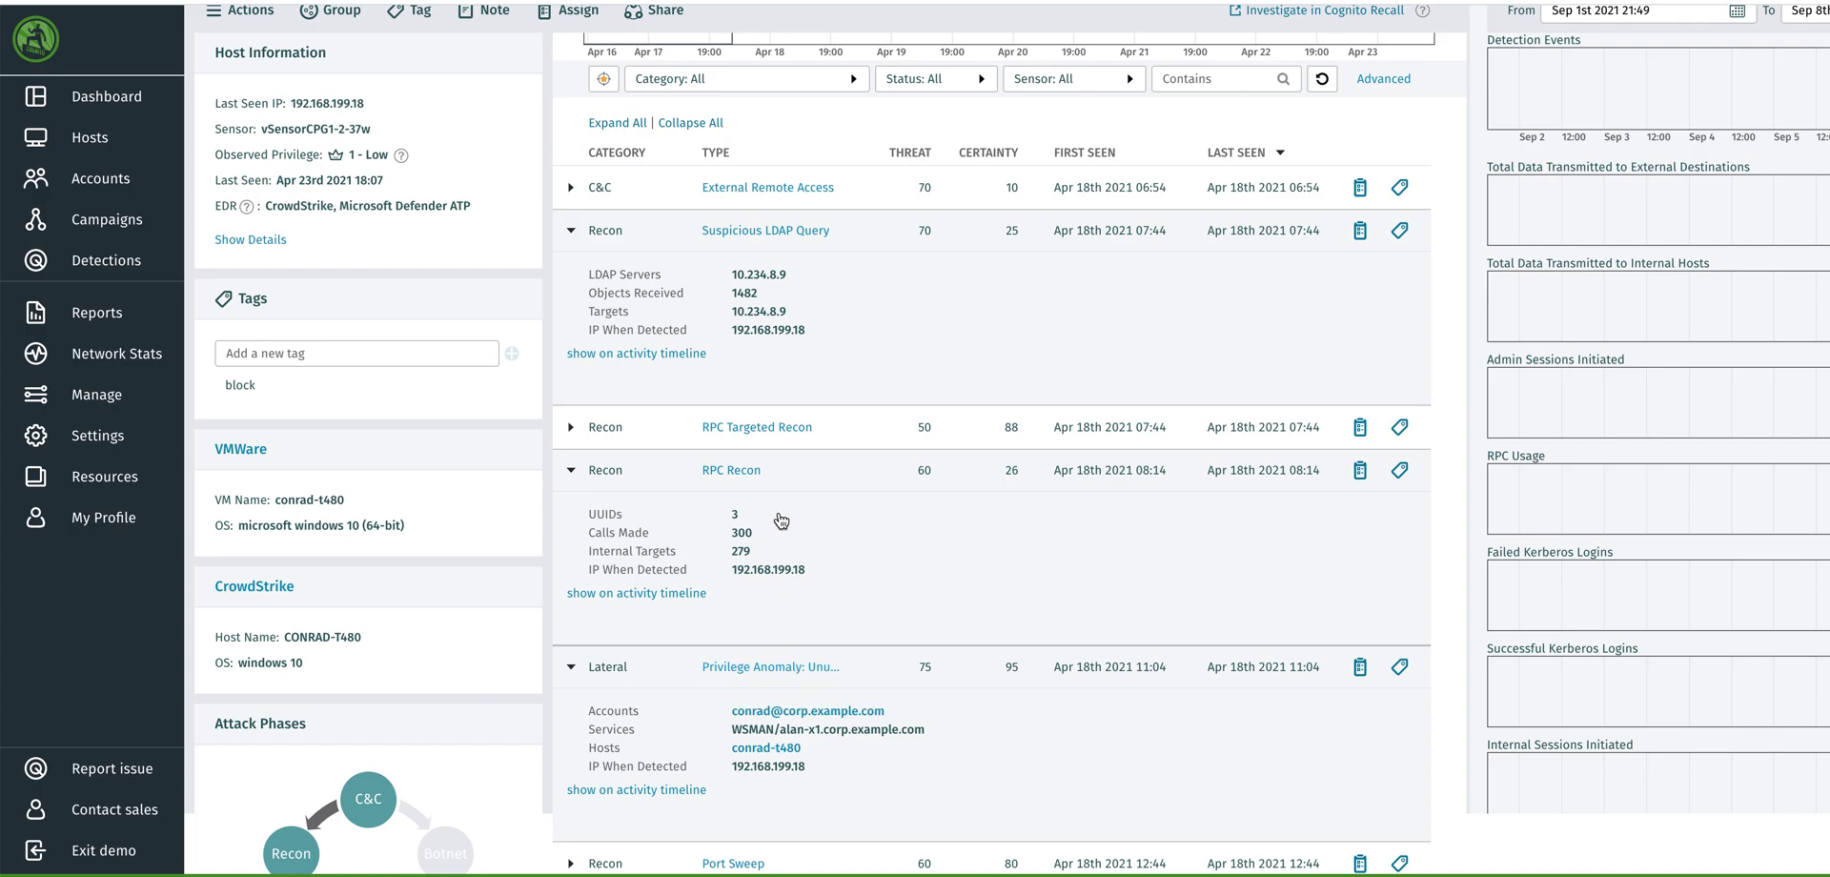
scroll(780, 519, "up", 3)
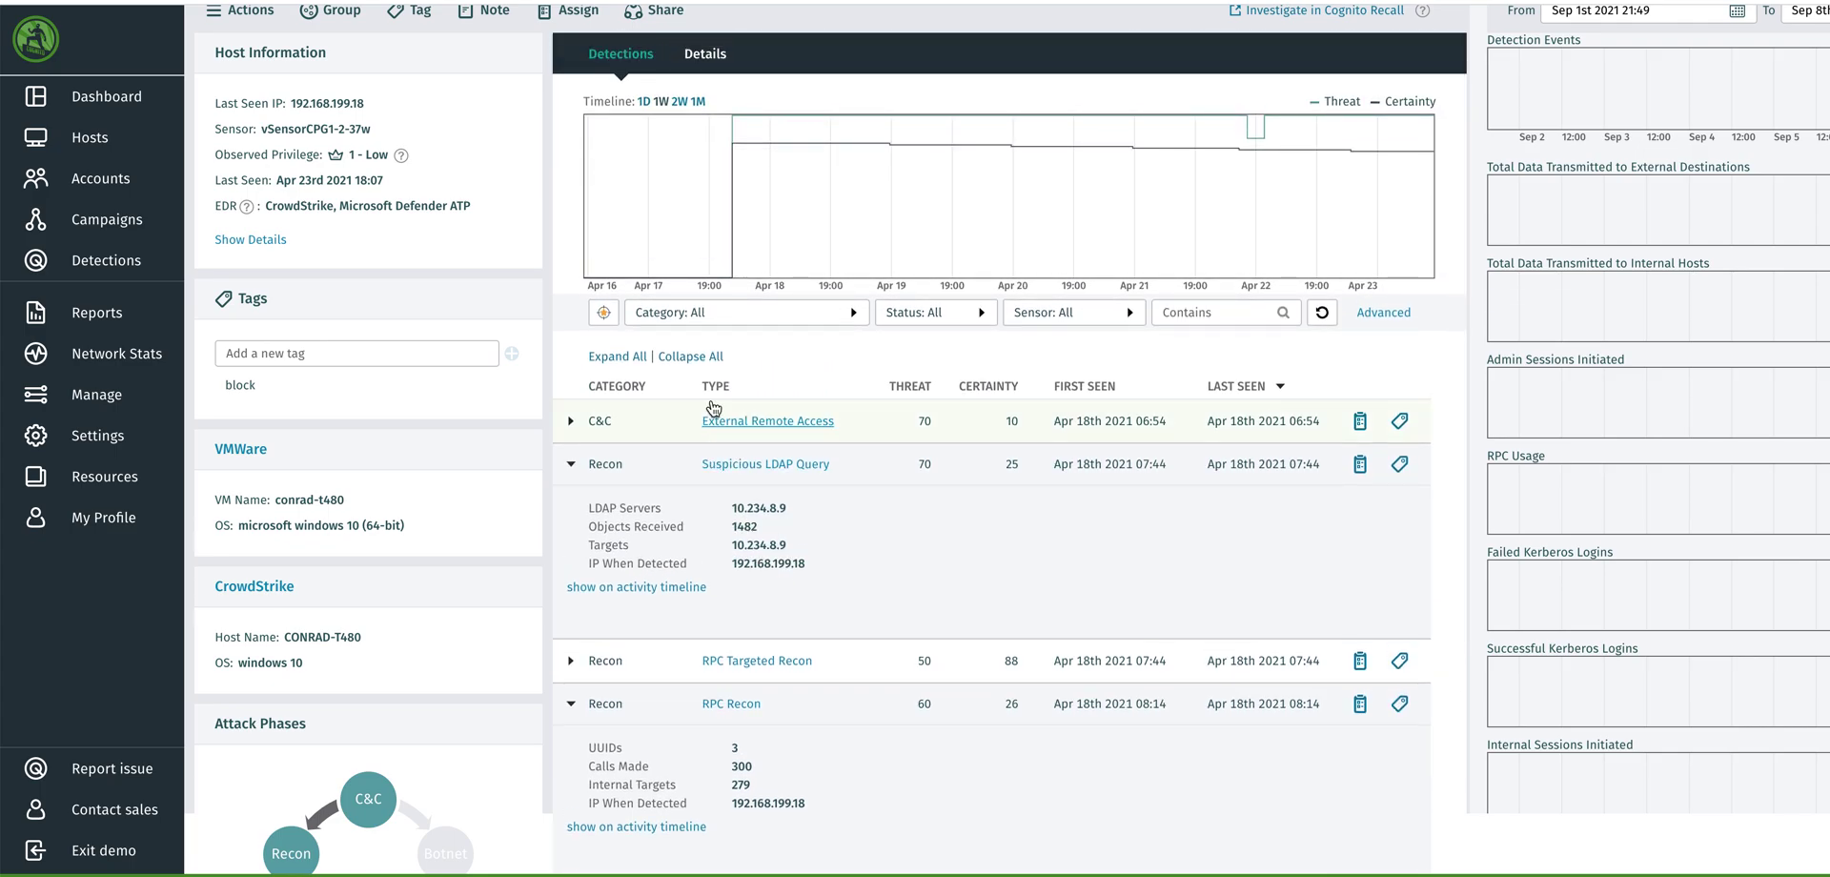
left_click(690, 357)
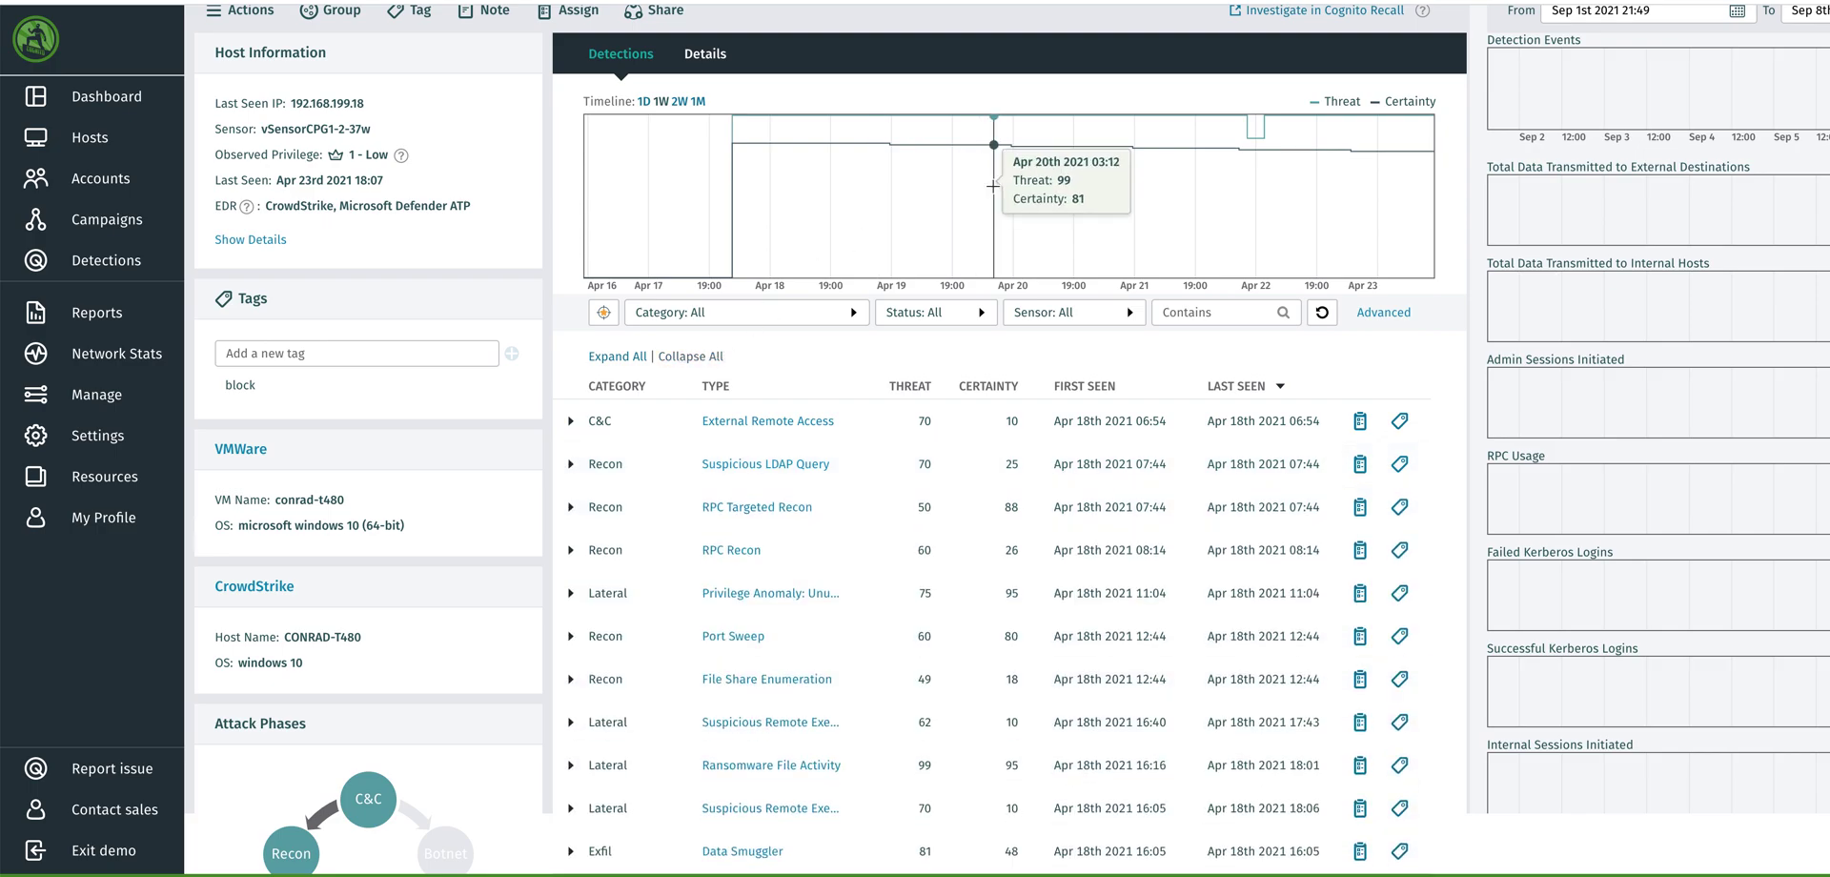
scroll(953, 220, "up", 1)
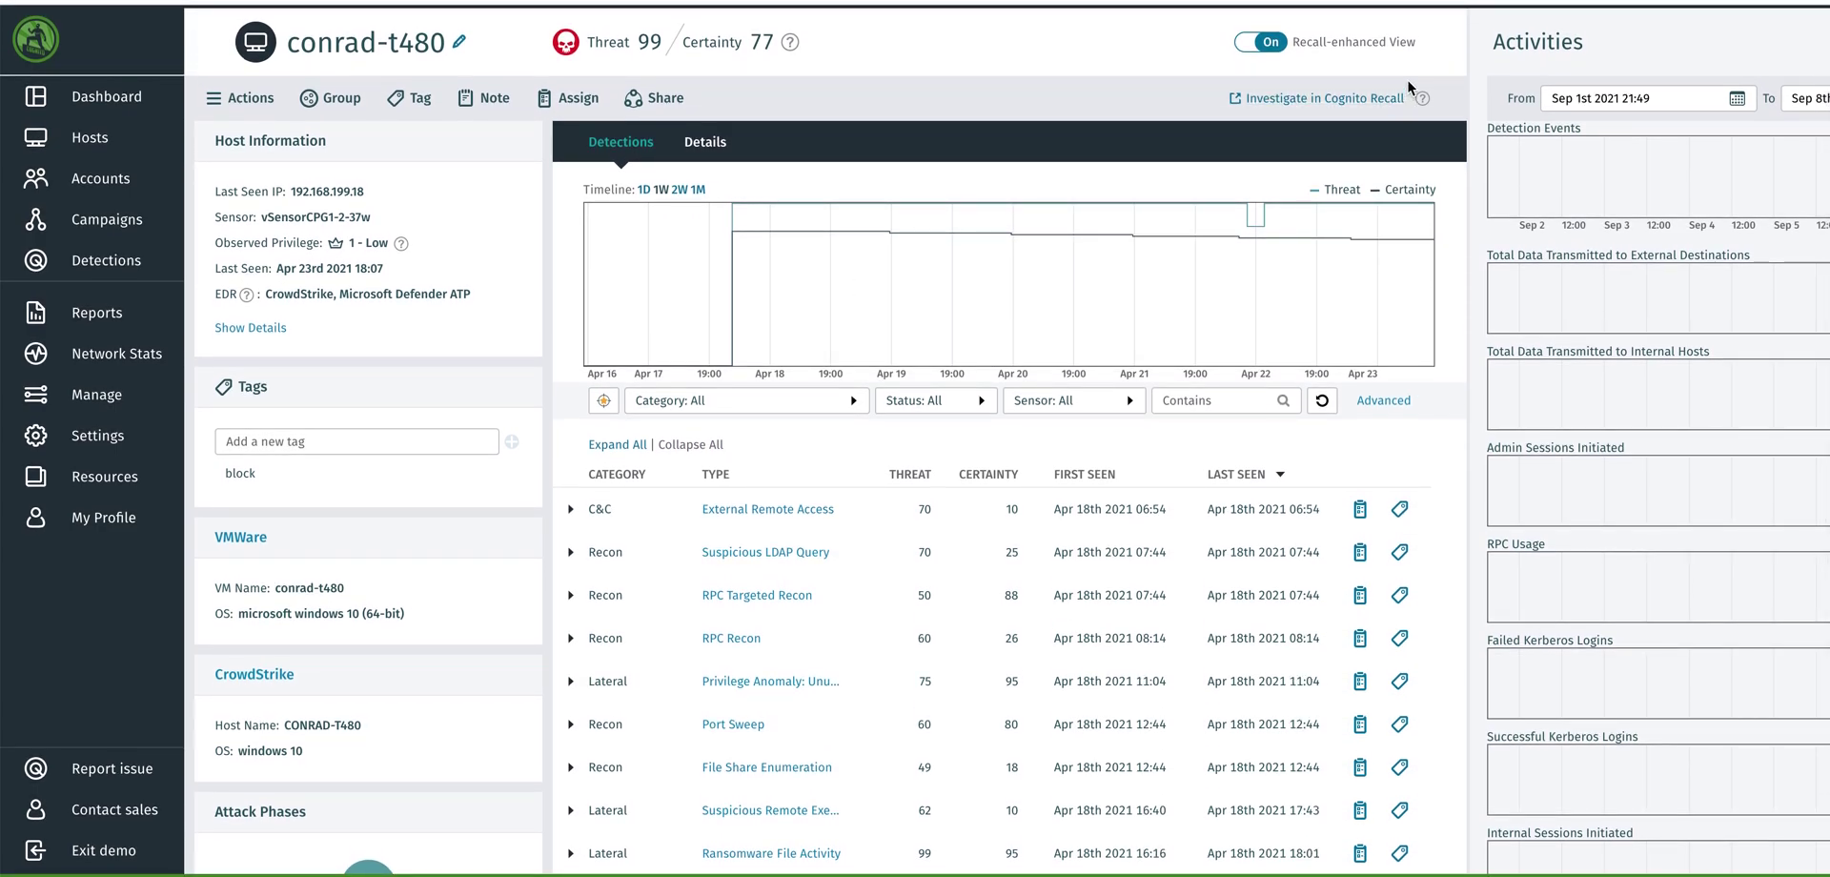